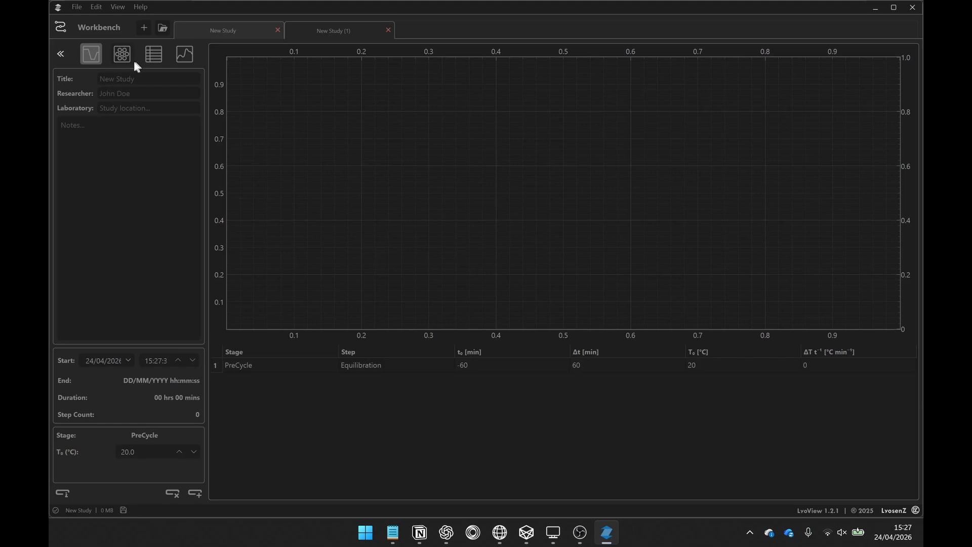
Look through the new study's vial layout, data file and plot pages.
{"action": "left_click", "coordinate": [124, 59]}
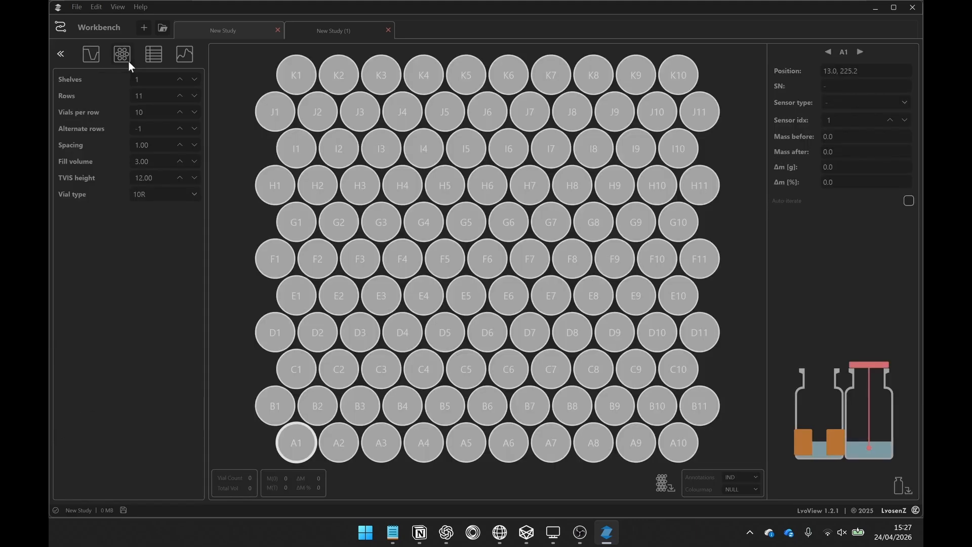
{"action": "left_click", "coordinate": [157, 59]}
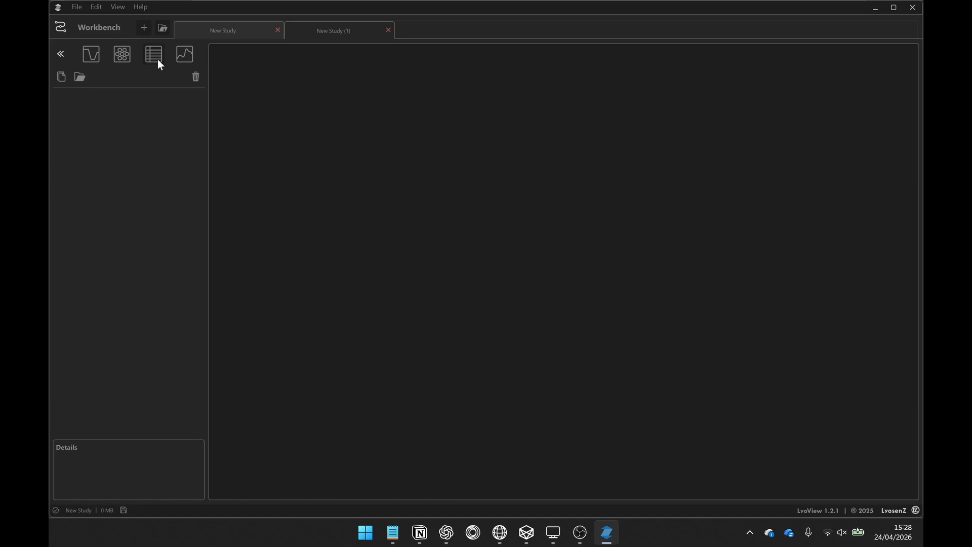
{"action": "left_click", "coordinate": [188, 62]}
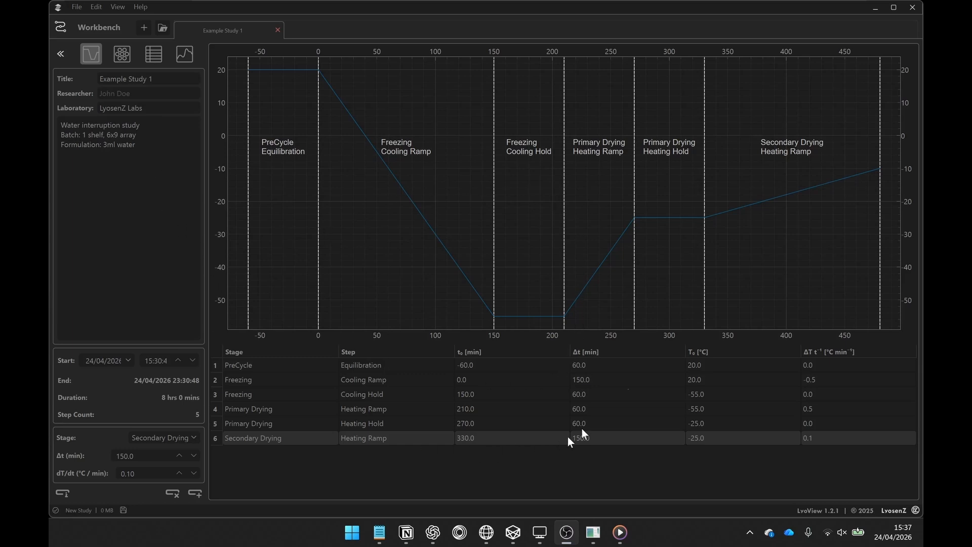
Add a Secondary Drying heating hold at the end of the cycle and delete it again.
{"action": "left_click", "coordinate": [199, 494]}
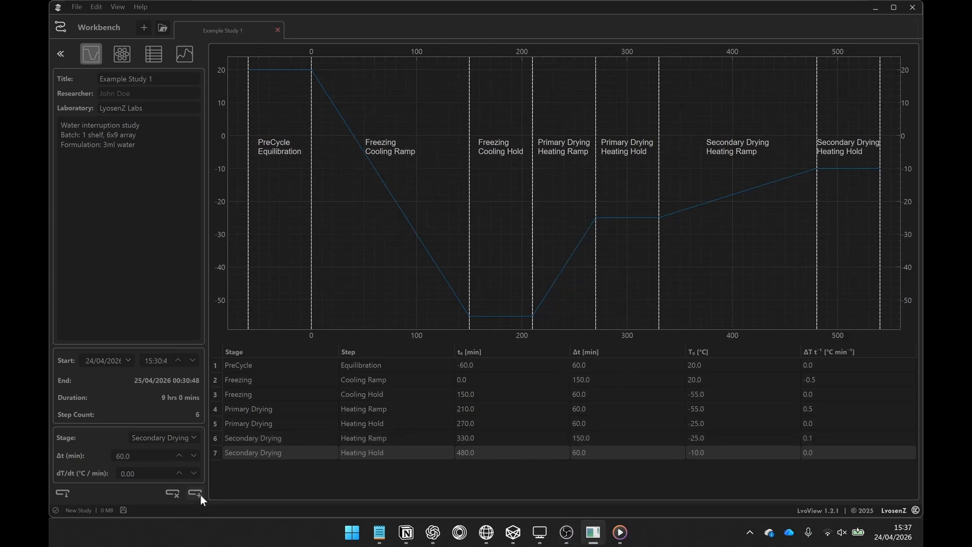
{"action": "left_click", "coordinate": [172, 494]}
Set the duration of the Primary Drying Heating Hold step to 100 minutes.
{"action": "left_click", "coordinate": [266, 423]}
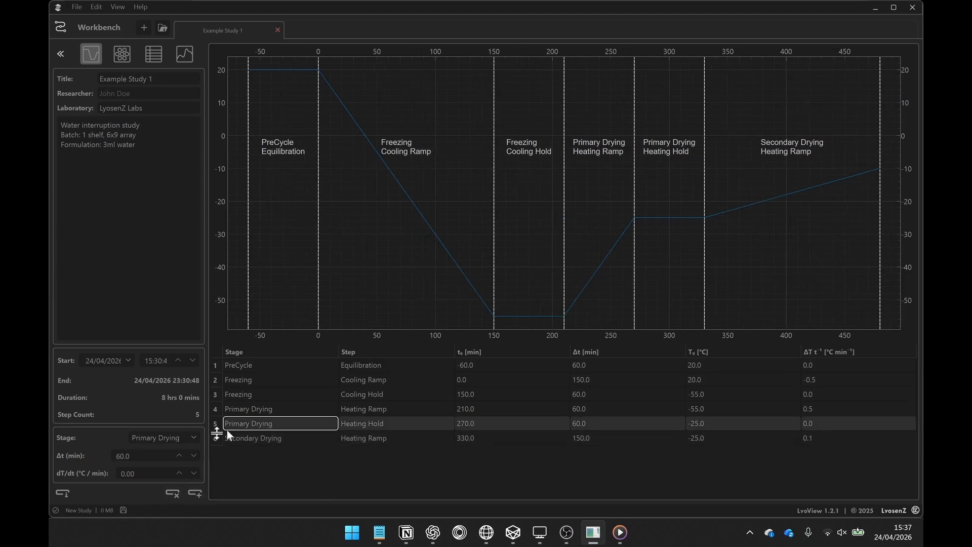
{"action": "left_click", "coordinate": [179, 456]}
{"action": "left_click", "coordinate": [180, 456]}
{"action": "left_click", "coordinate": [179, 455]}
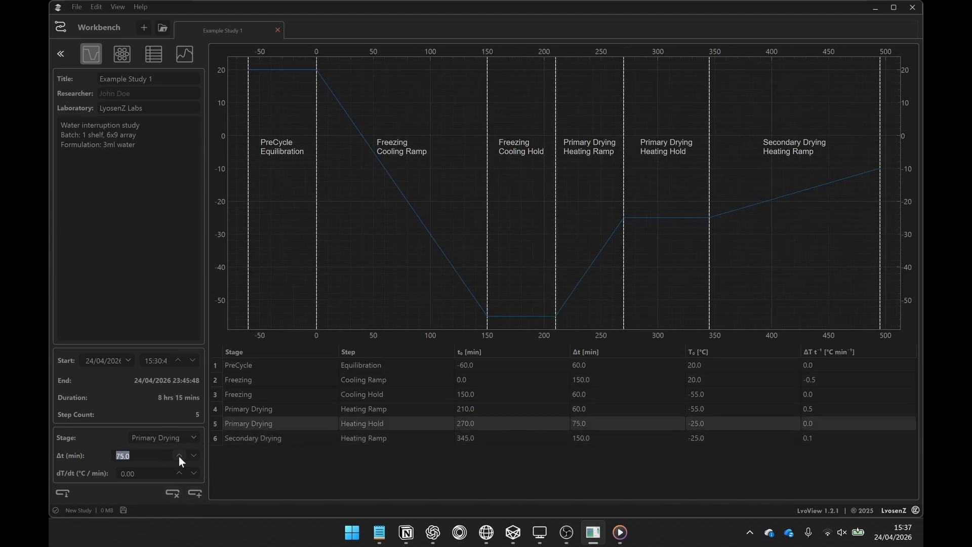
{"action": "left_click", "coordinate": [179, 455]}
{"action": "left_click", "coordinate": [180, 455]}
{"action": "left_click", "coordinate": [180, 455]}
{"action": "left_click", "coordinate": [179, 456]}
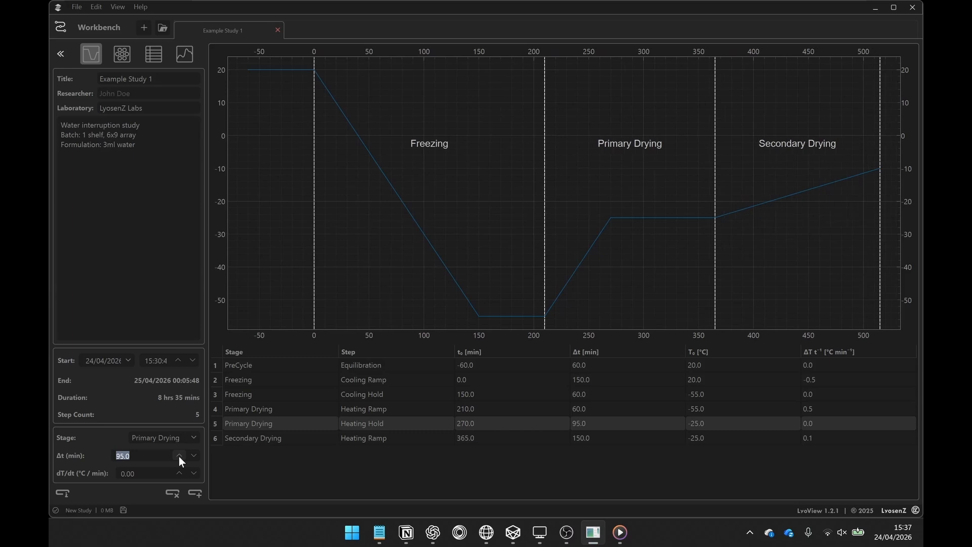
{"action": "left_click", "coordinate": [179, 455]}
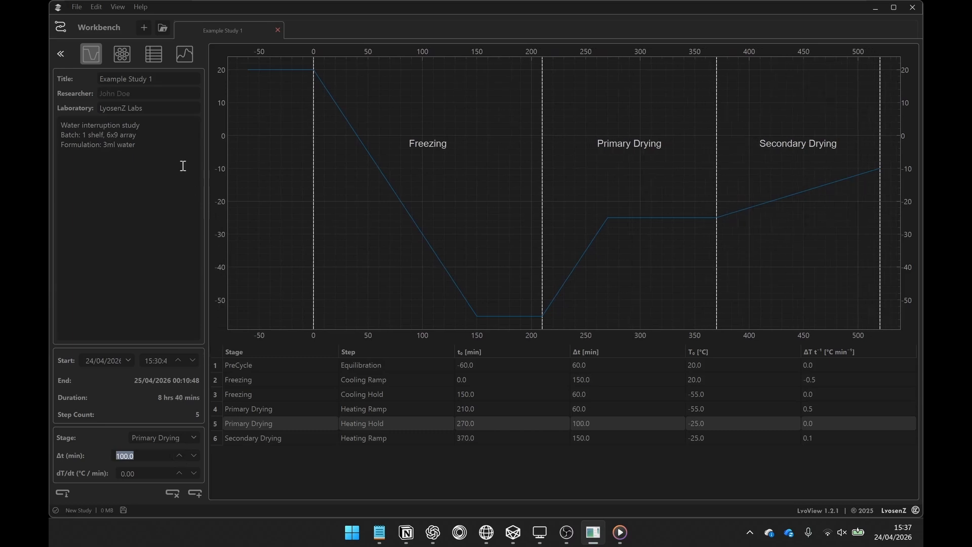
In the vial layout settings, try 10 rows, restore 9, and set the TVIS height to 12.50.
{"action": "left_click", "coordinate": [116, 56]}
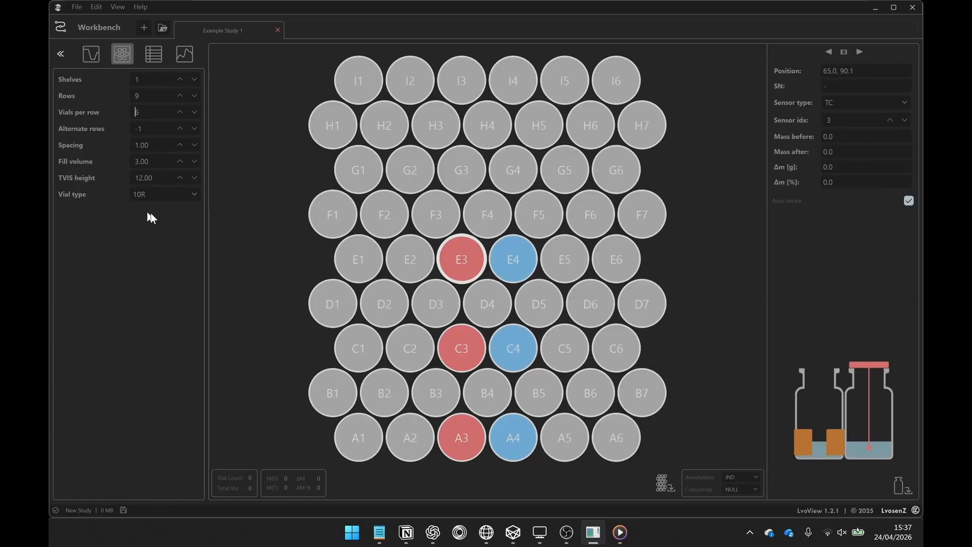
{"action": "left_click", "coordinate": [180, 94]}
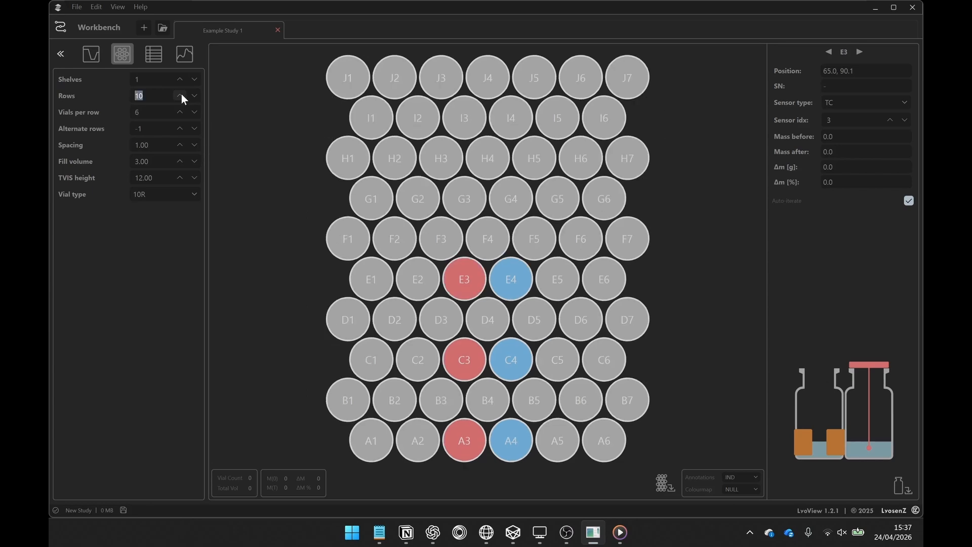
{"action": "left_click", "coordinate": [195, 95]}
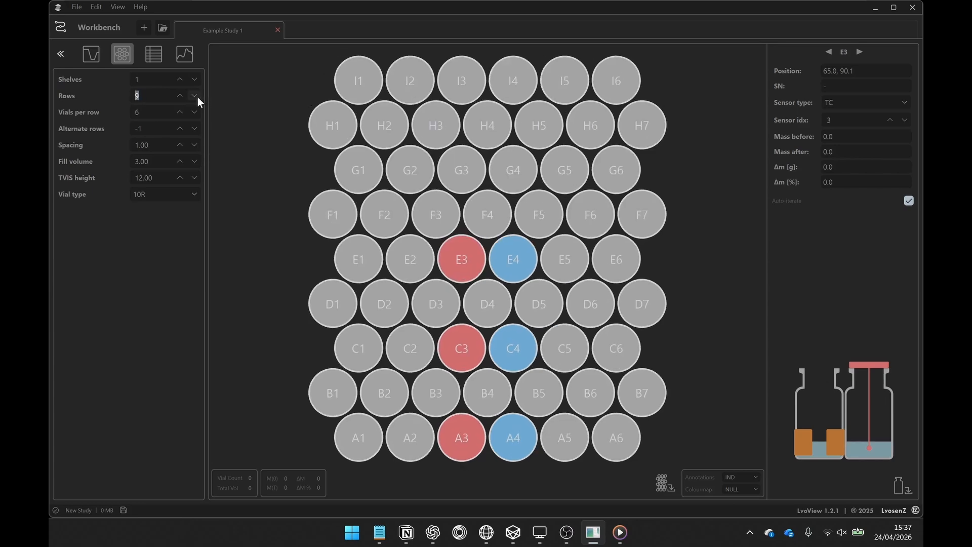
{"action": "left_click", "coordinate": [180, 178]}
{"action": "left_click", "coordinate": [192, 179]}
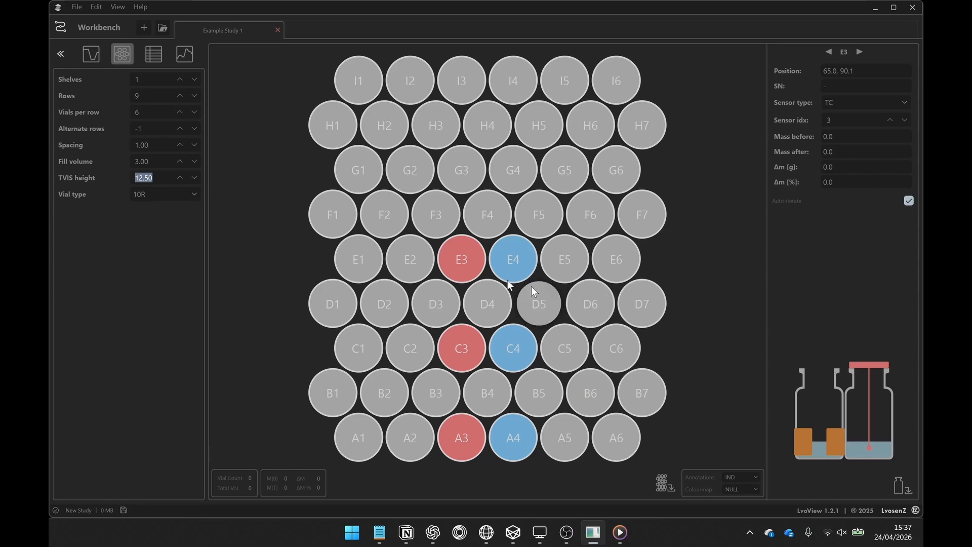
Switch the vial type to CUSTOM and raise its body height to 54.0.
{"action": "left_click", "coordinate": [178, 196]}
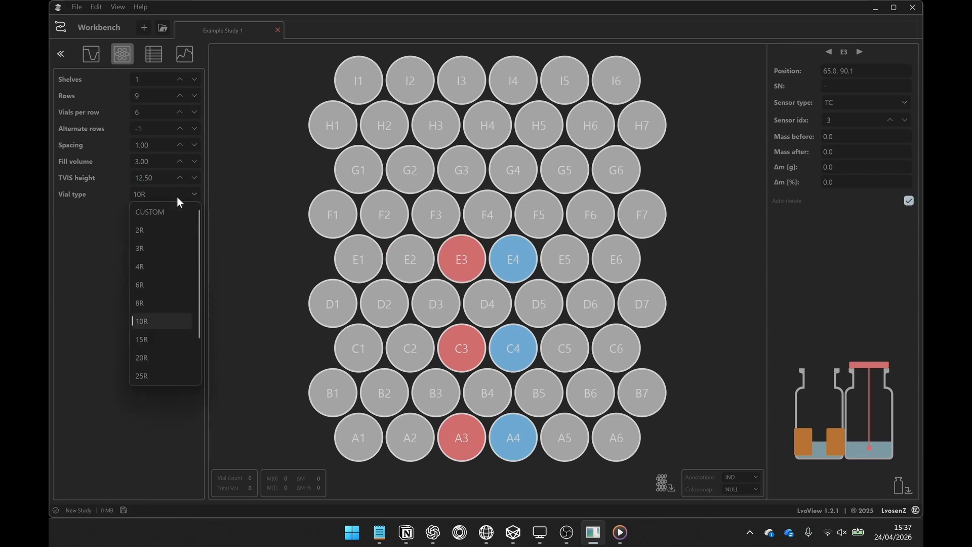
{"action": "left_click", "coordinate": [172, 213]}
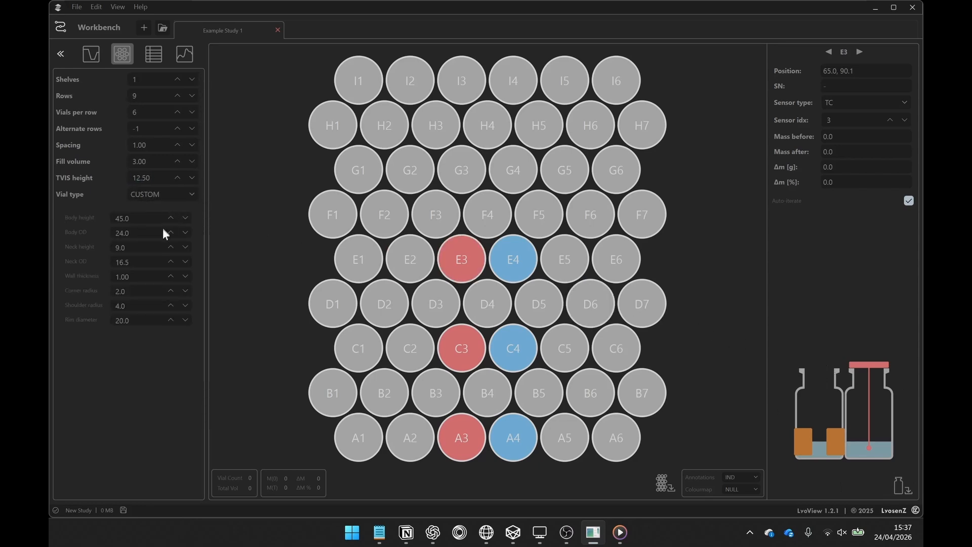
{"action": "left_click", "coordinate": [172, 219]}
{"action": "left_click", "coordinate": [172, 220]}
{"action": "left_click", "coordinate": [172, 219]}
{"action": "left_click", "coordinate": [172, 220]}
{"action": "left_click", "coordinate": [172, 219]}
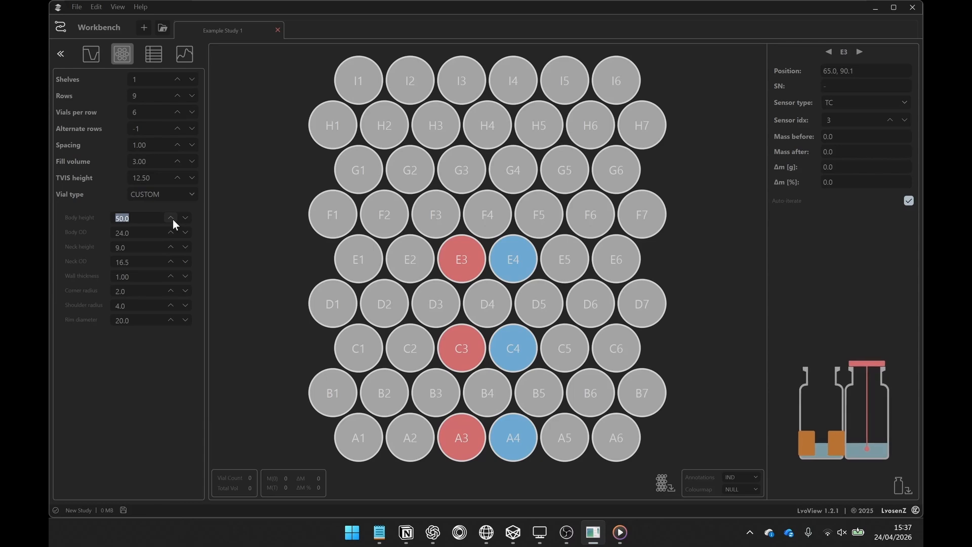
{"action": "left_click", "coordinate": [172, 220]}
{"action": "left_click", "coordinate": [172, 219]}
{"action": "left_click", "coordinate": [172, 220]}
{"action": "left_click", "coordinate": [172, 219]}
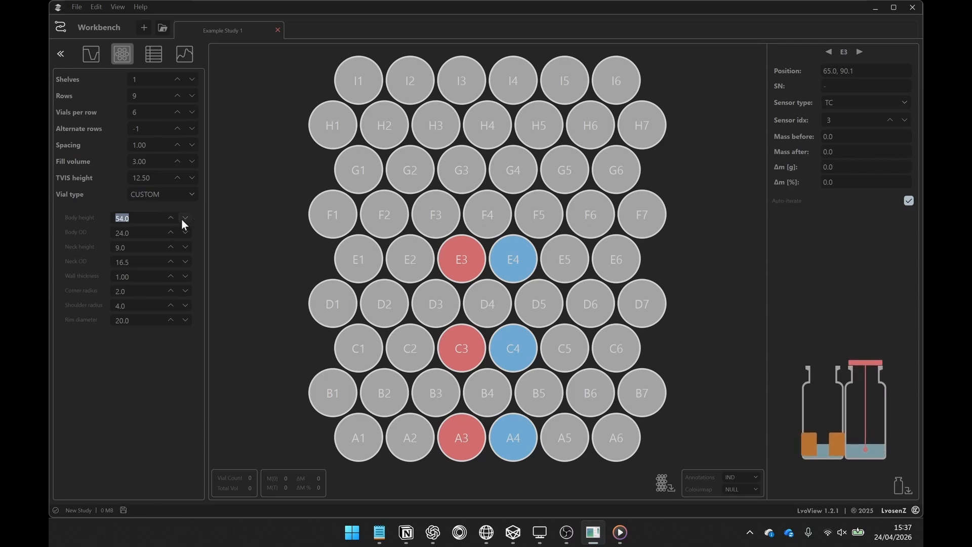
Lower the custom vial's body height to 47.0 and return the vial type to 10R.
{"action": "left_click", "coordinate": [185, 219]}
{"action": "left_click", "coordinate": [186, 219]}
{"action": "left_click", "coordinate": [185, 219]}
{"action": "left_click", "coordinate": [186, 218]}
{"action": "left_click", "coordinate": [186, 219]}
{"action": "left_click", "coordinate": [185, 219]}
{"action": "left_click", "coordinate": [185, 218]}
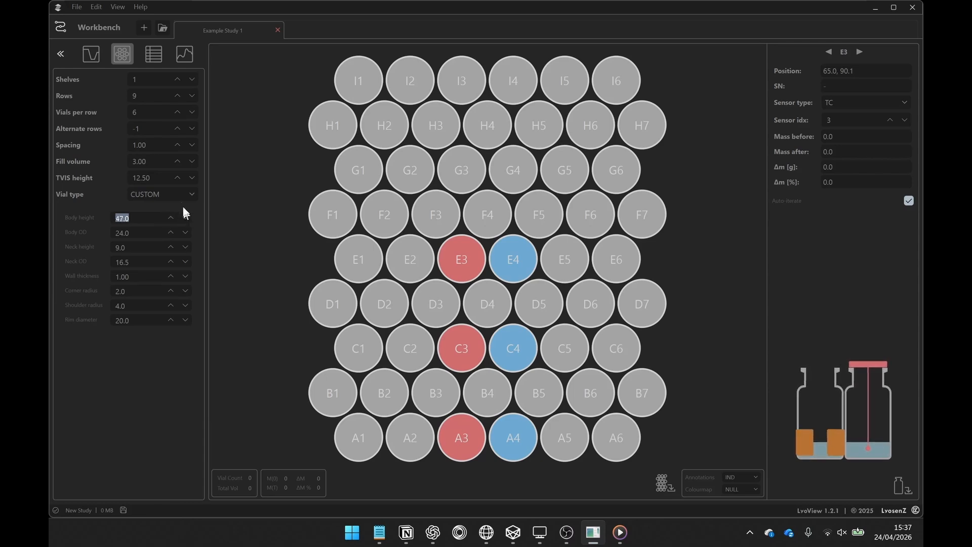
{"action": "left_click", "coordinate": [180, 197]}
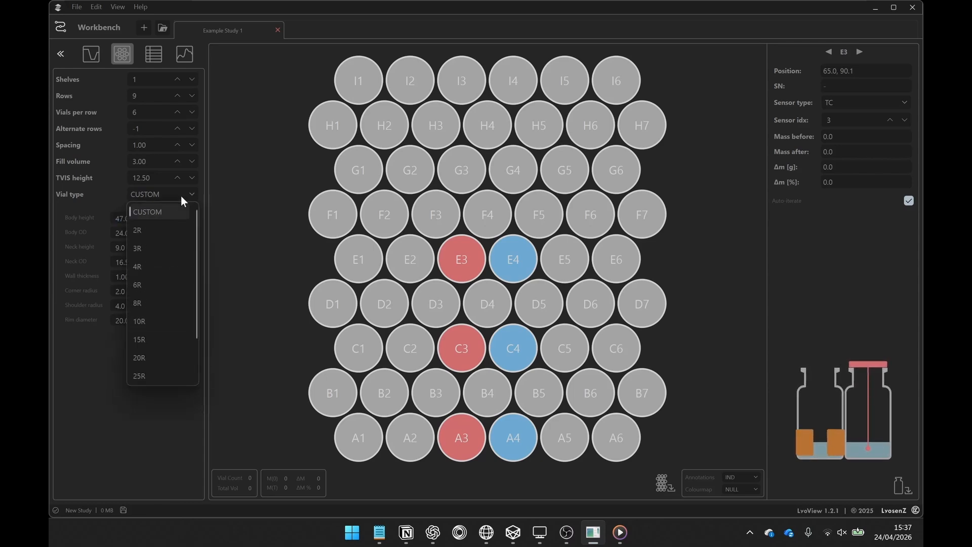
{"action": "left_click", "coordinate": [156, 323]}
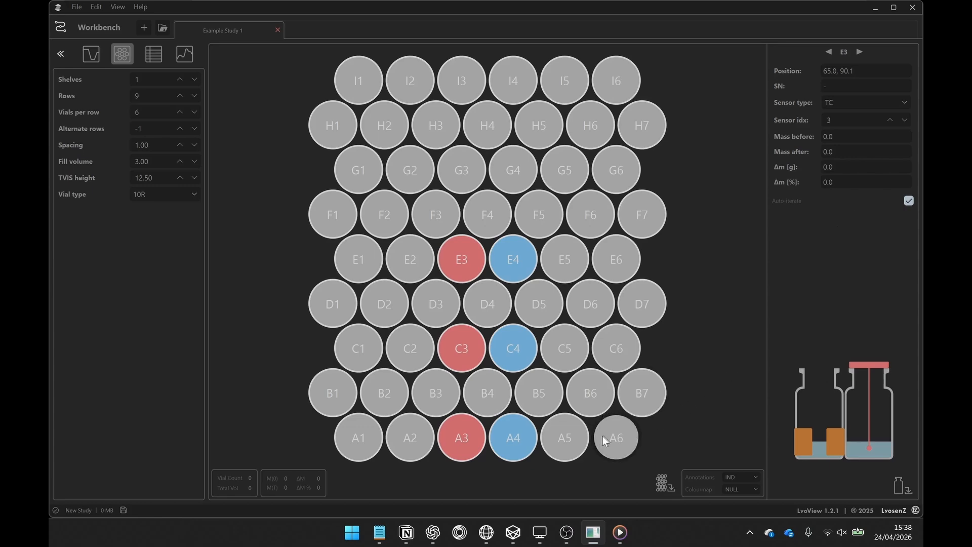
Inspect the sensor and mass details of vials A1, A3 and A4.
{"action": "left_click", "coordinate": [338, 436]}
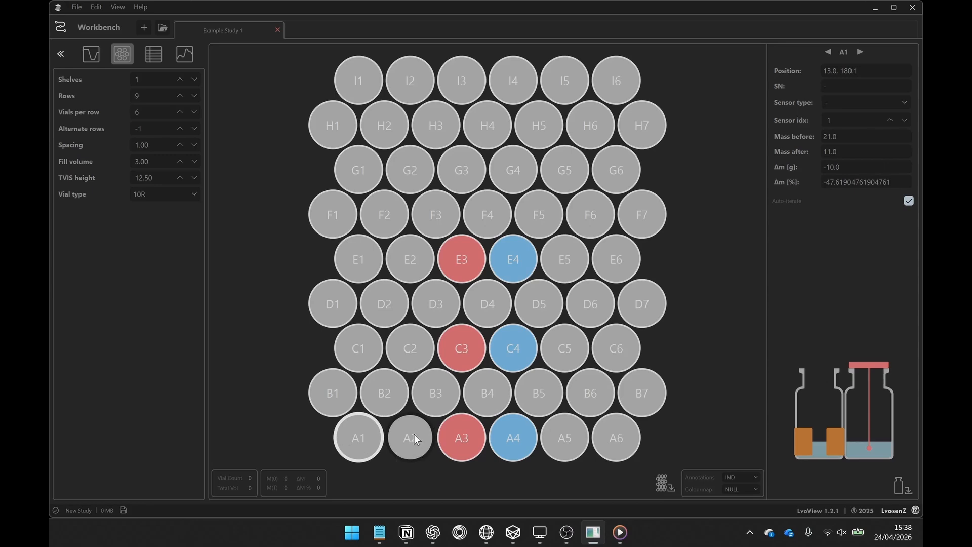
{"action": "left_click", "coordinate": [465, 436]}
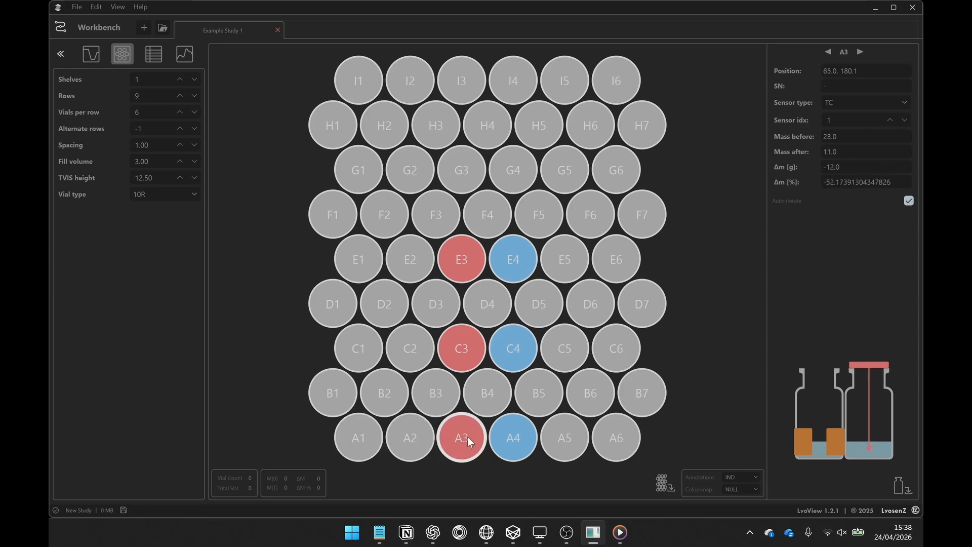
{"action": "left_click", "coordinate": [524, 436]}
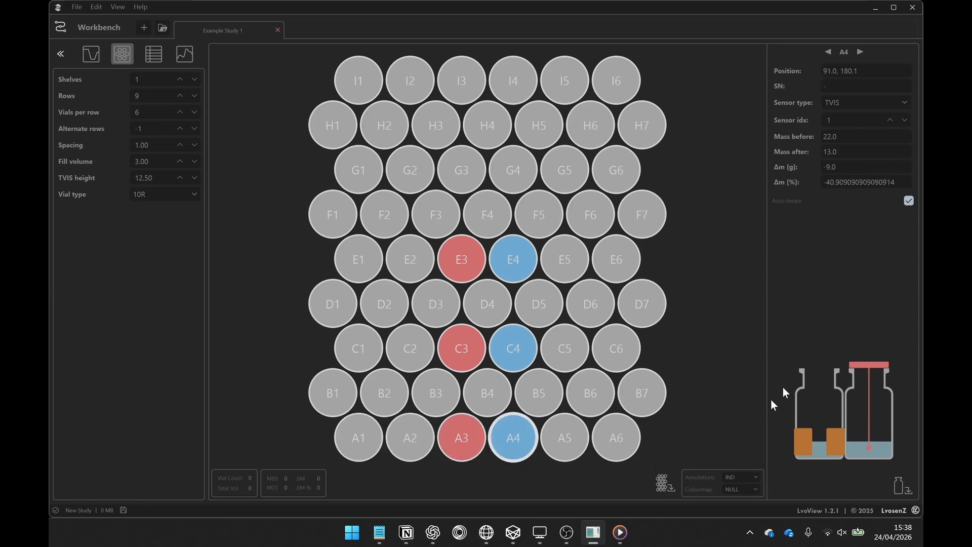
Clear the sensor type of vial E4 and set it back to TVIS.
{"action": "left_click", "coordinate": [505, 264]}
{"action": "left_click", "coordinate": [881, 104]}
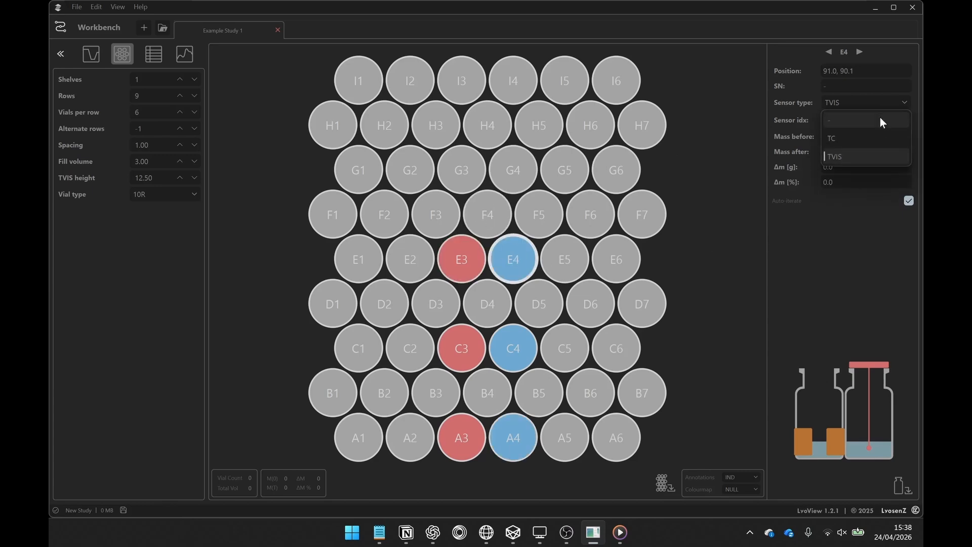
{"action": "left_click", "coordinate": [880, 120]}
{"action": "left_click", "coordinate": [895, 102]}
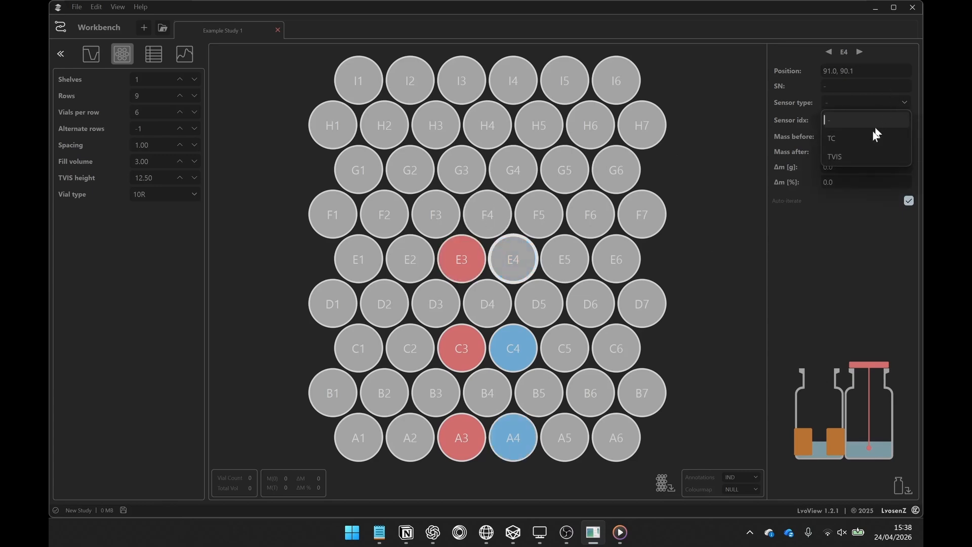
{"action": "left_click", "coordinate": [857, 157]}
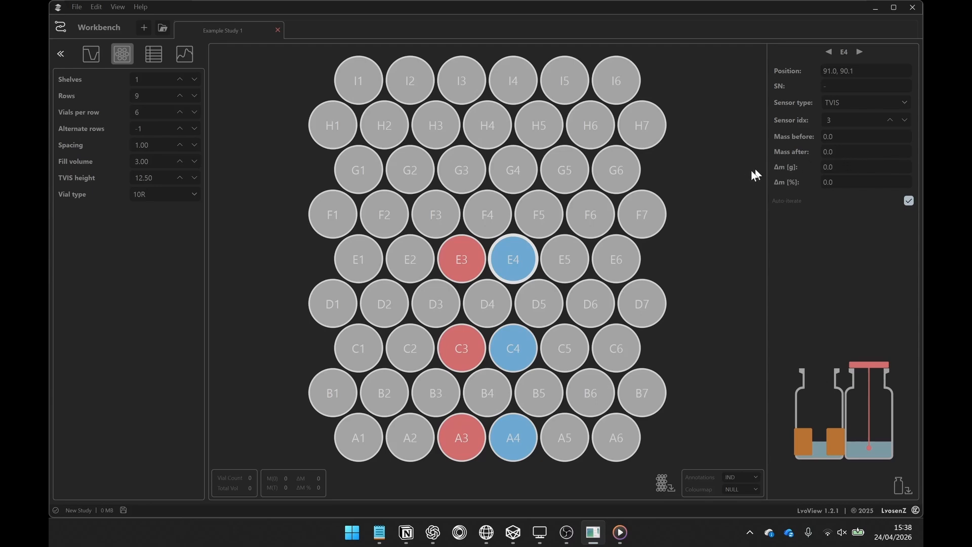
Try the m(T), ΔM and ΔM % colourmaps on the vial array, finishing with m(0).
{"action": "left_click", "coordinate": [745, 491]}
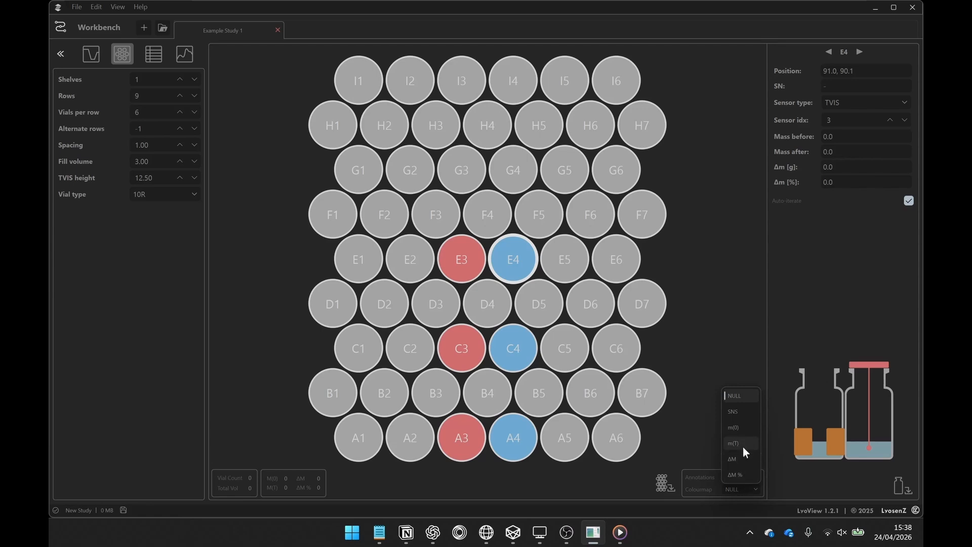
{"action": "left_click", "coordinate": [743, 443]}
{"action": "left_click", "coordinate": [745, 475]}
{"action": "left_click", "coordinate": [741, 445]}
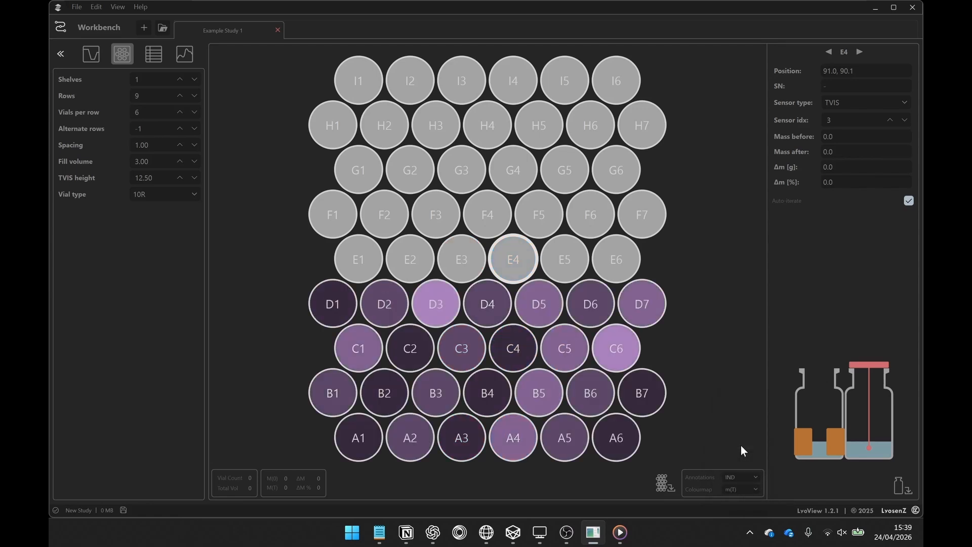
{"action": "left_click", "coordinate": [748, 489]}
{"action": "left_click", "coordinate": [745, 459]}
{"action": "left_click", "coordinate": [752, 488]}
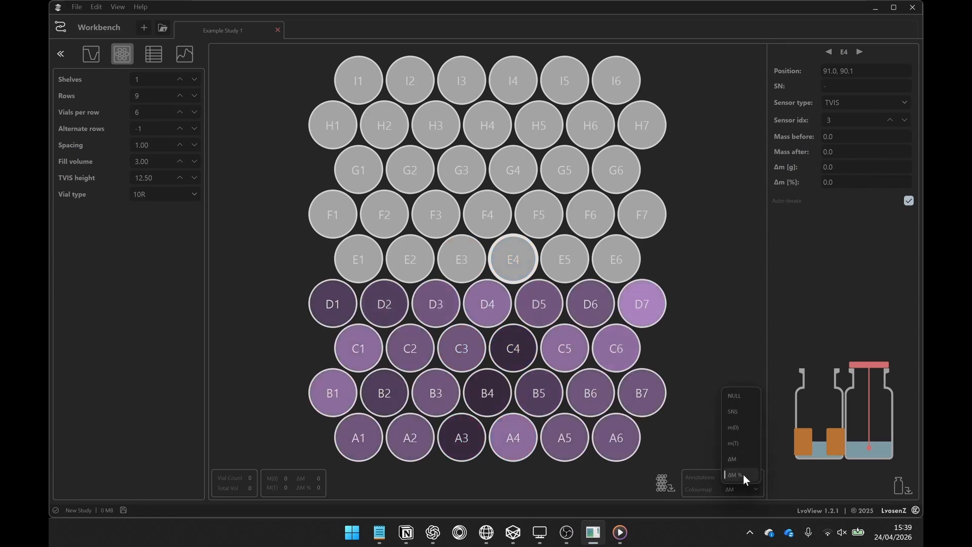
{"action": "left_click", "coordinate": [743, 475]}
{"action": "left_click", "coordinate": [749, 490]}
{"action": "left_click", "coordinate": [749, 430]}
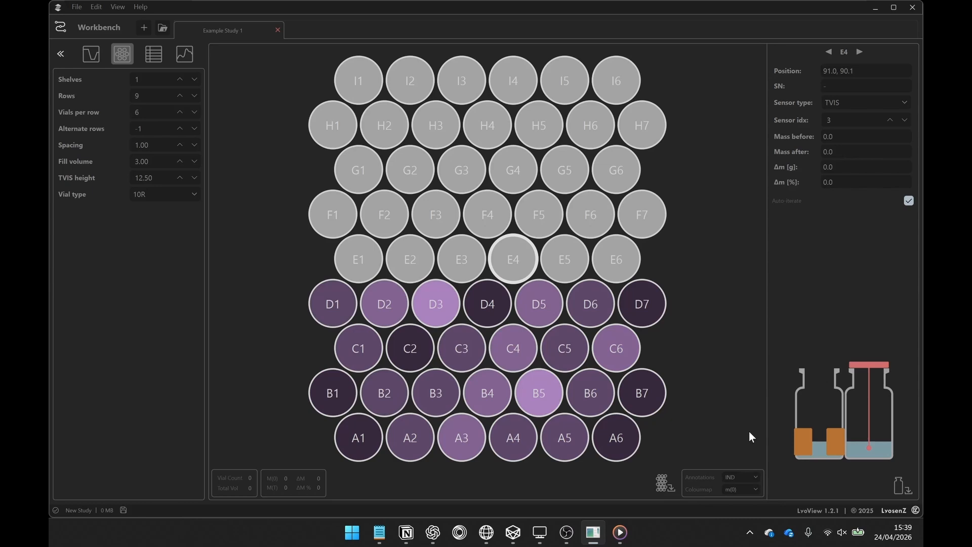
Enter mass-before values of 21, 22 and 23 for vials E1, E2 and E3 respectively.
{"action": "left_click", "coordinate": [363, 258]}
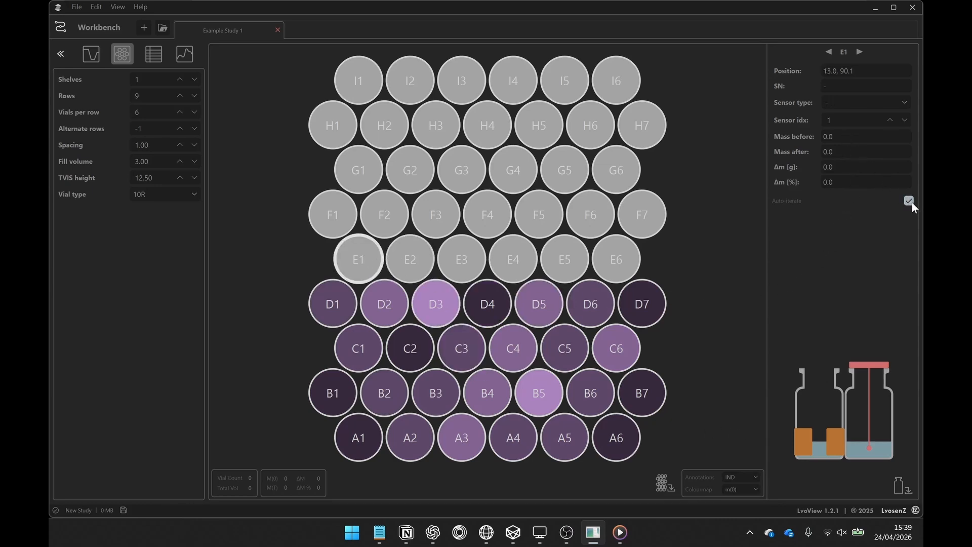
{"action": "left_click_drag", "start_coordinate": [850, 138], "coordinate": [781, 138]}
{"action": "key", "text": "Return"}
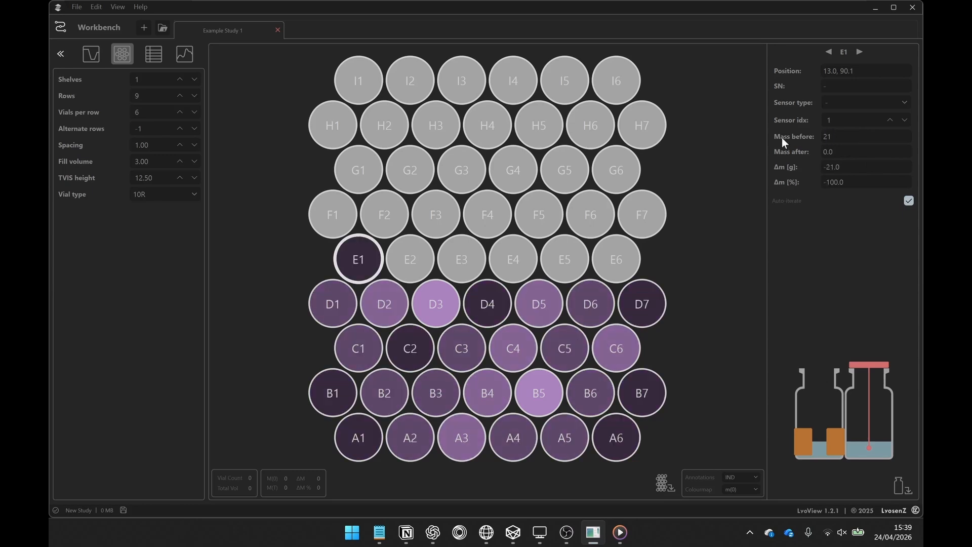
{"action": "type", "text": "22"}
{"action": "key", "text": "Return"}
{"action": "type", "text": "23"}
{"action": "key", "text": "Return"}
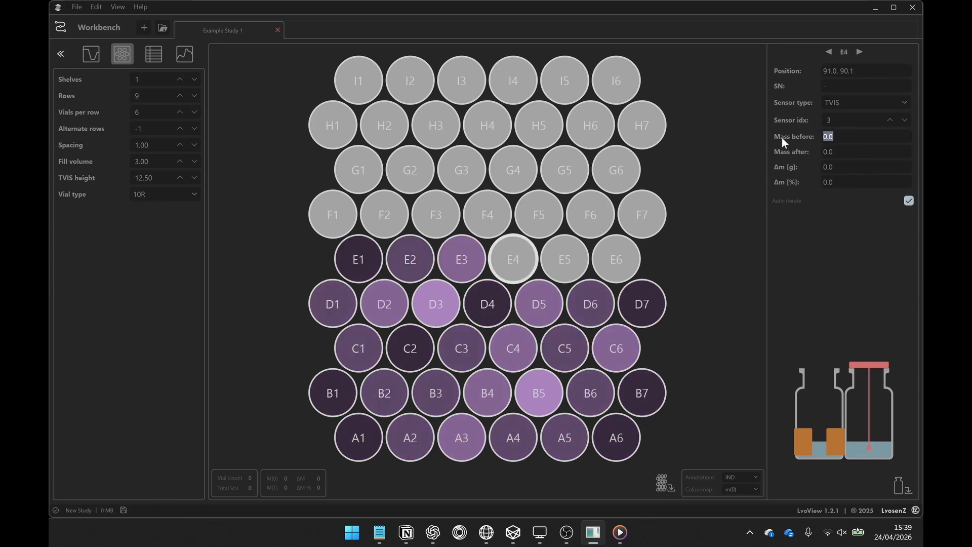
Enter mass-before values of 22, 21 and 22 for vials E4, E5 and E6 respectively.
{"action": "type", "text": "22"}
{"action": "key", "text": "Return"}
{"action": "type", "text": "22"}
{"action": "key", "text": "Return"}
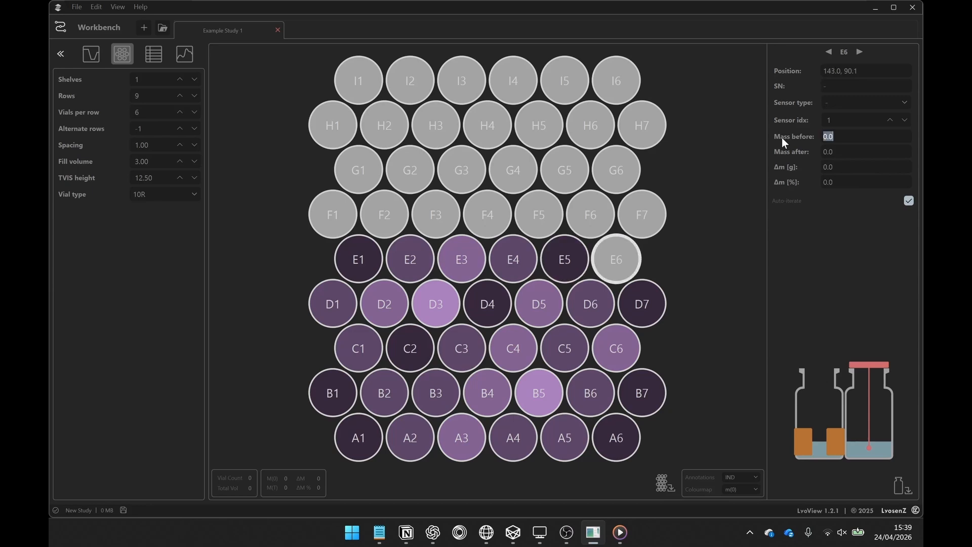
{"action": "type", "text": "22"}
{"action": "key", "text": "Return"}
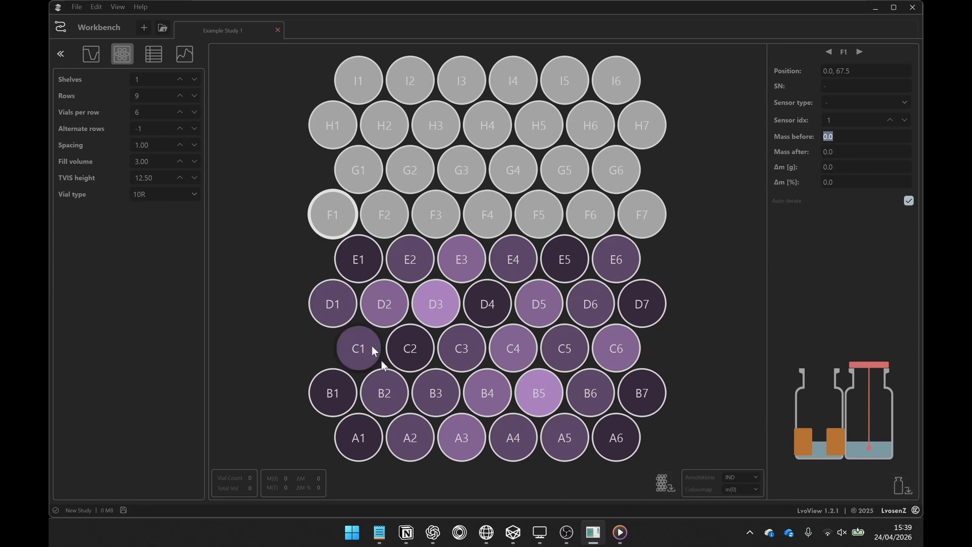
Import channel1.dat, channel2.dat, log.csv and thermocouples.csv from the test folder into the study's data.
{"action": "left_click", "coordinate": [153, 56]}
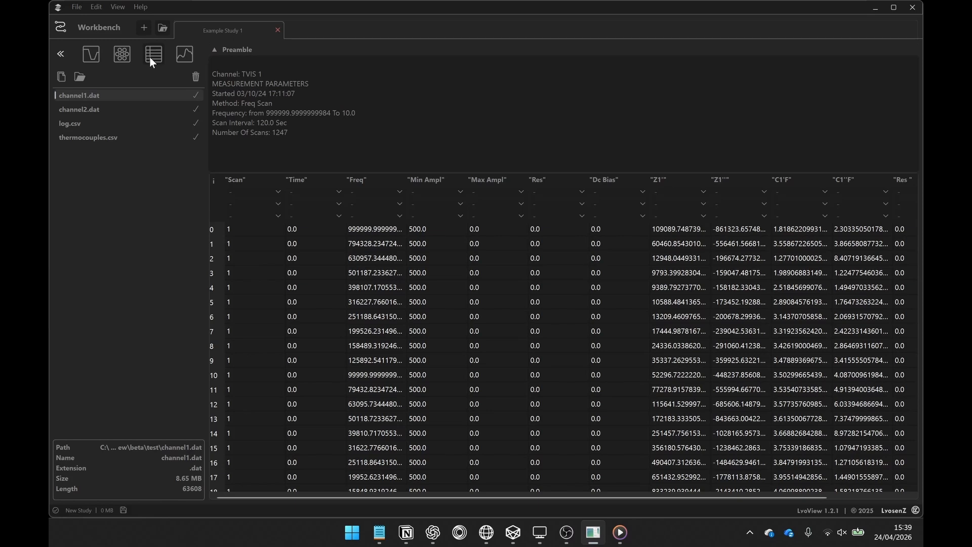
{"action": "left_click", "coordinate": [59, 80]}
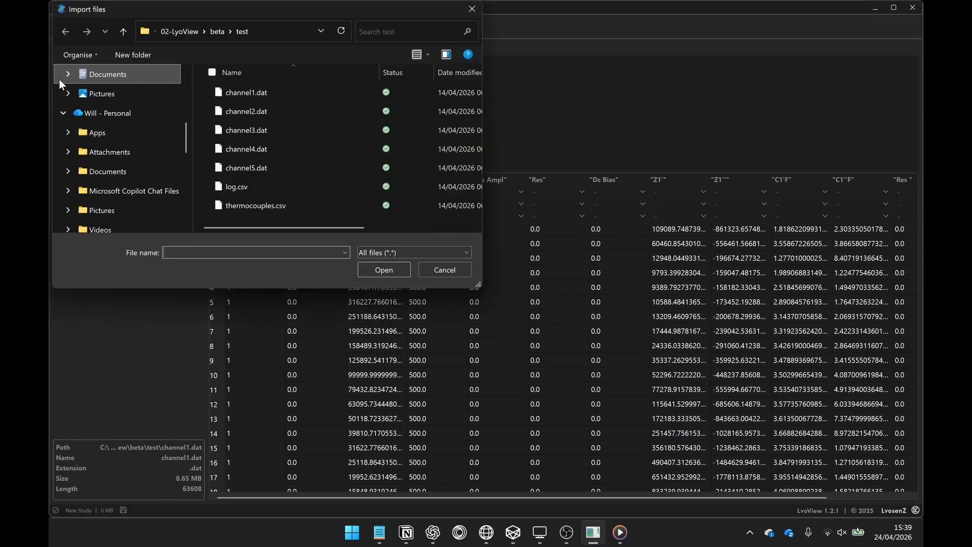
{"action": "left_click", "coordinate": [248, 91]}
{"action": "left_click", "coordinate": [251, 112], "text": "ctrl"}
{"action": "left_click", "coordinate": [251, 185], "text": "ctrl"}
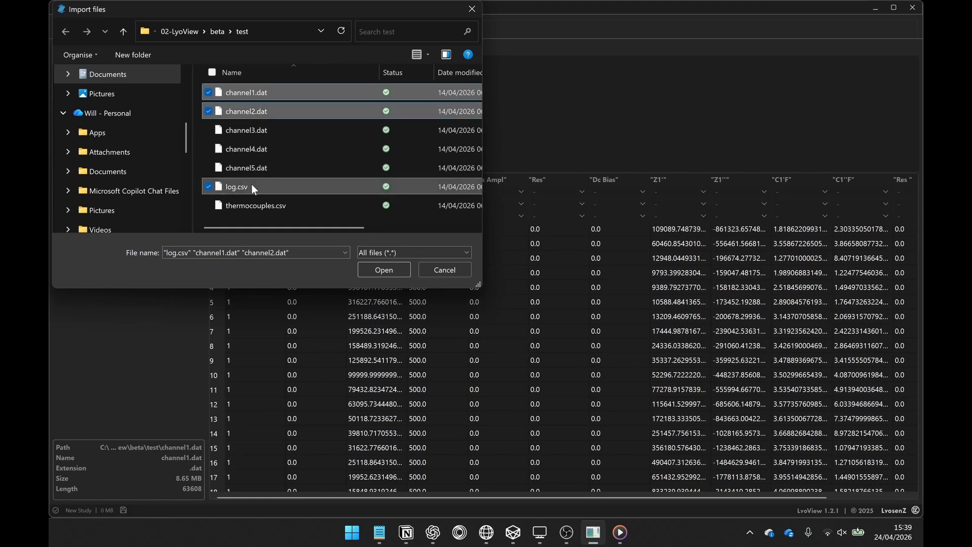
{"action": "left_click", "coordinate": [270, 209], "text": "ctrl"}
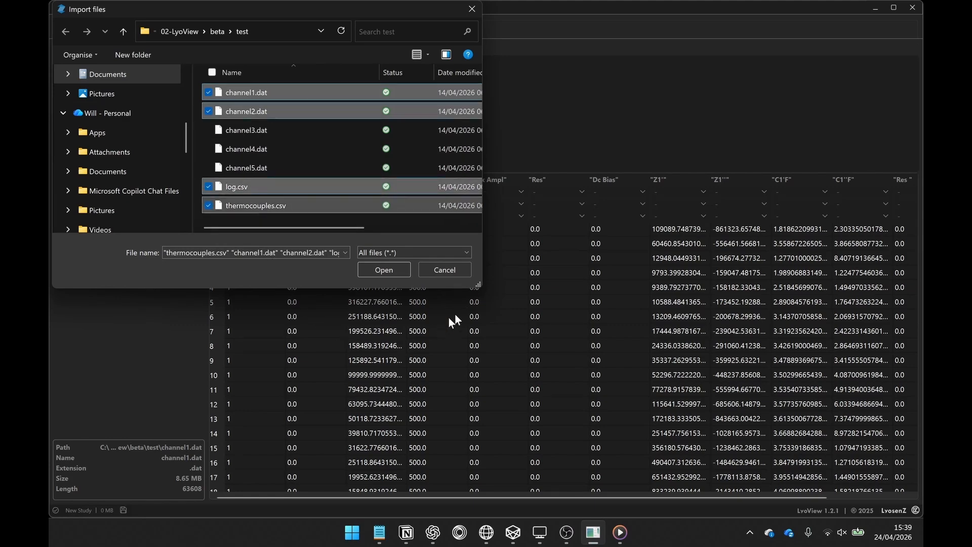
{"action": "key", "text": "Return"}
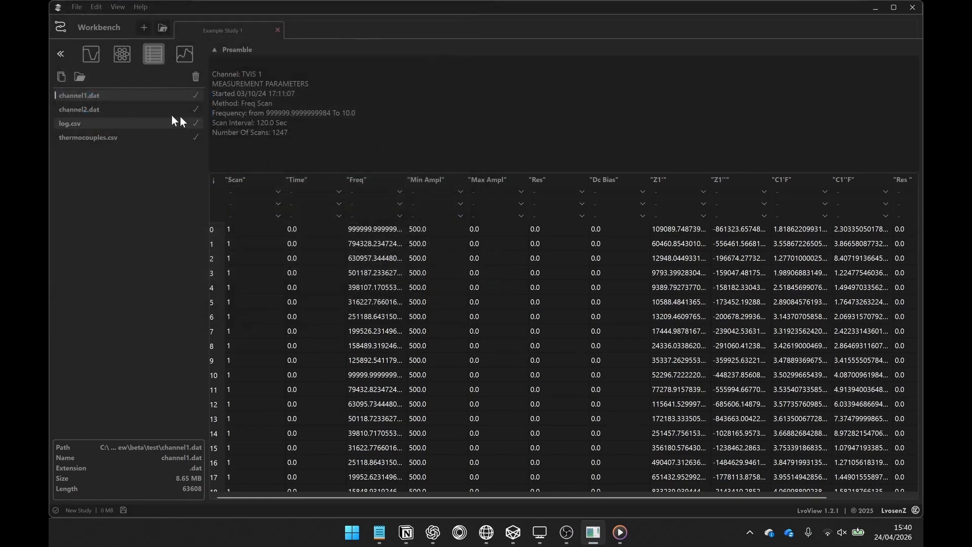
{"action": "left_click", "coordinate": [79, 75]}
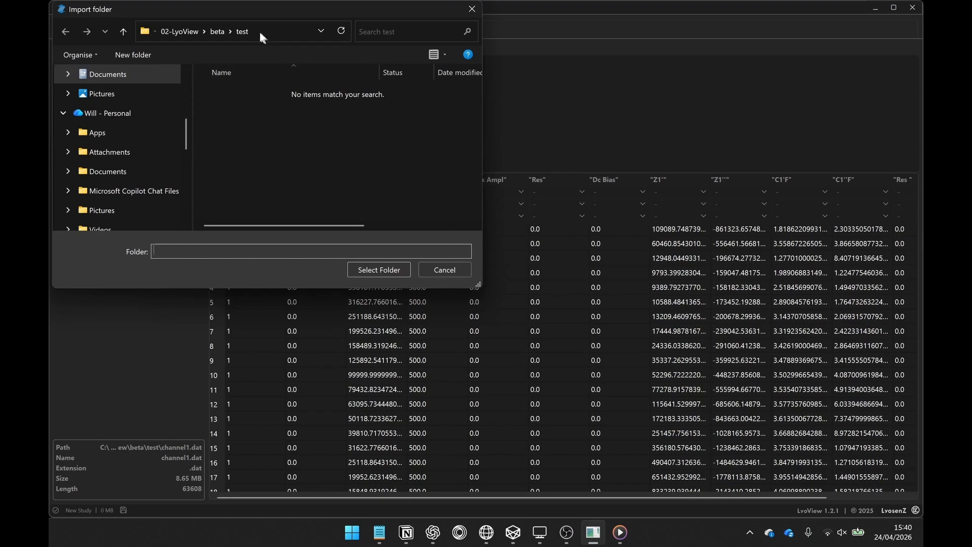
{"action": "left_click", "coordinate": [244, 31]}
{"action": "left_click", "coordinate": [446, 269]}
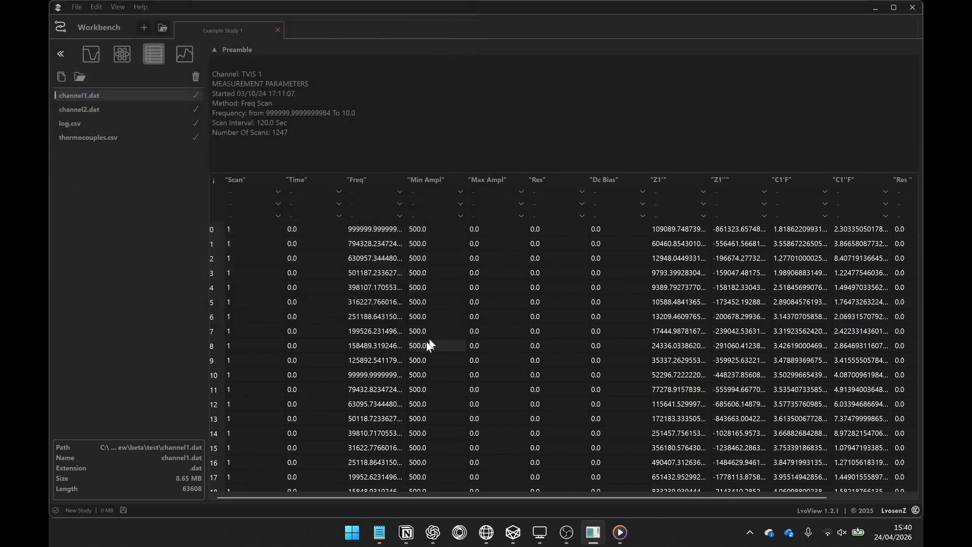
Review the channel2.dat, log.csv and thermocouples.csv tables, then return to channel1.dat and collapse and re-expand its preamble.
{"action": "left_click", "coordinate": [121, 109]}
{"action": "left_click", "coordinate": [123, 123]}
{"action": "left_click", "coordinate": [122, 135]}
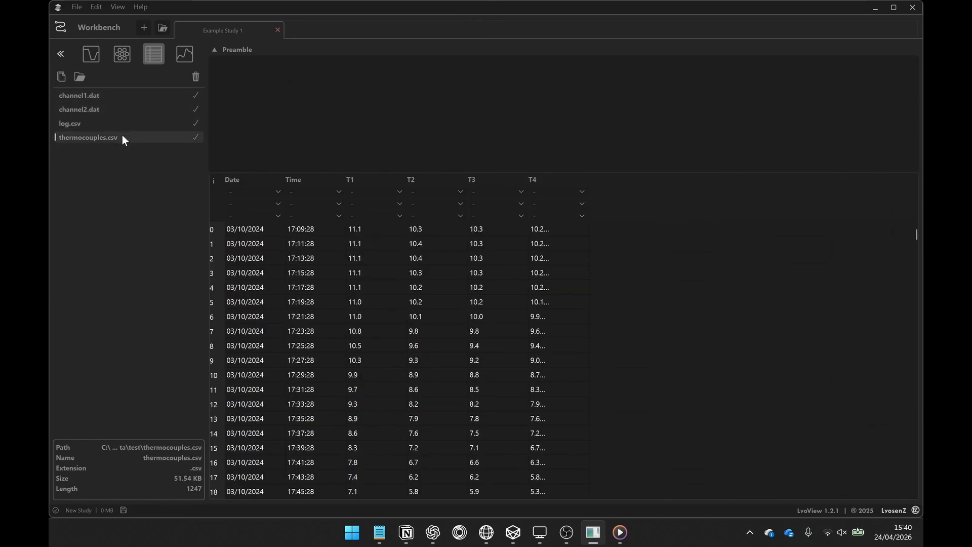
{"action": "left_click", "coordinate": [121, 97]}
{"action": "left_click", "coordinate": [216, 53]}
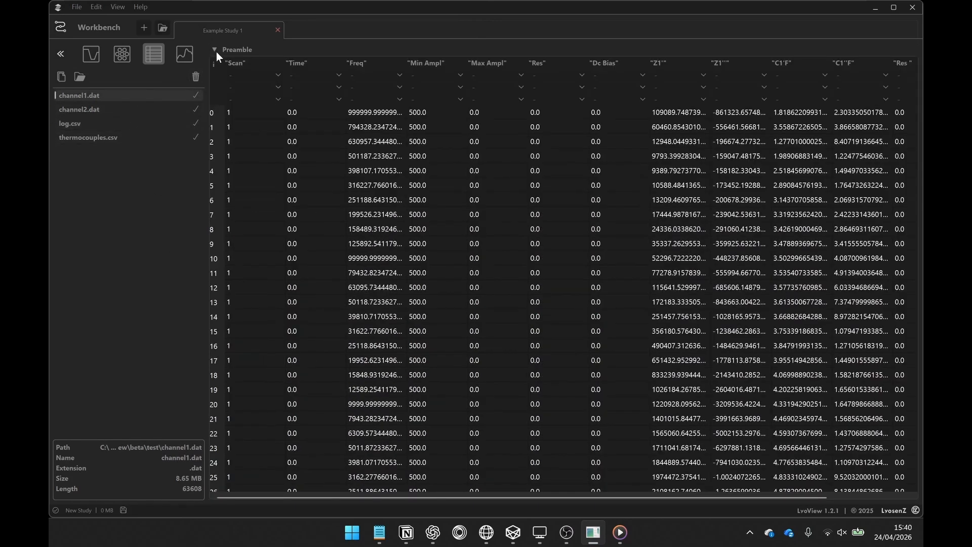
{"action": "left_click", "coordinate": [214, 50]}
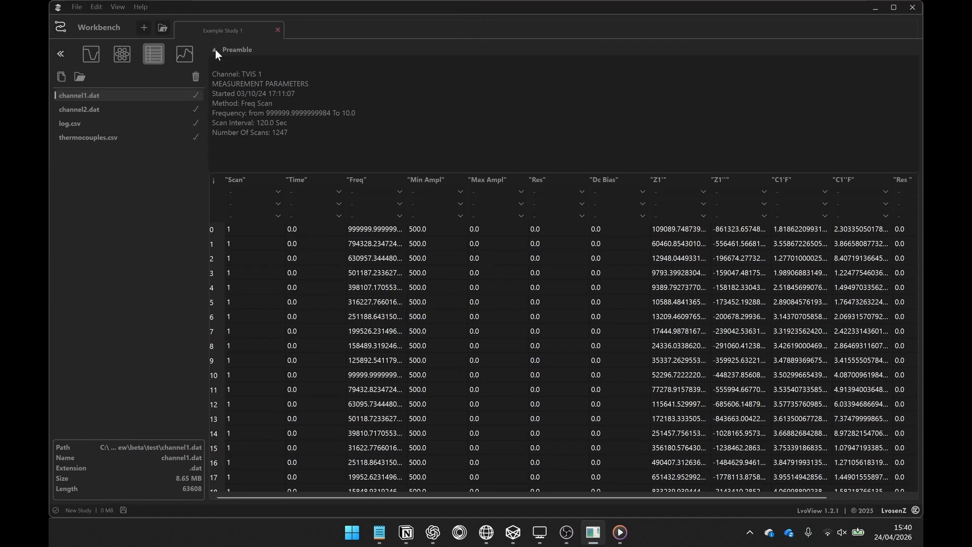
Open the study's plots, move the time marker within the freezing stage to about 95 minutes, and examine the curves around freezing and primary drying.
{"action": "left_click", "coordinate": [186, 54]}
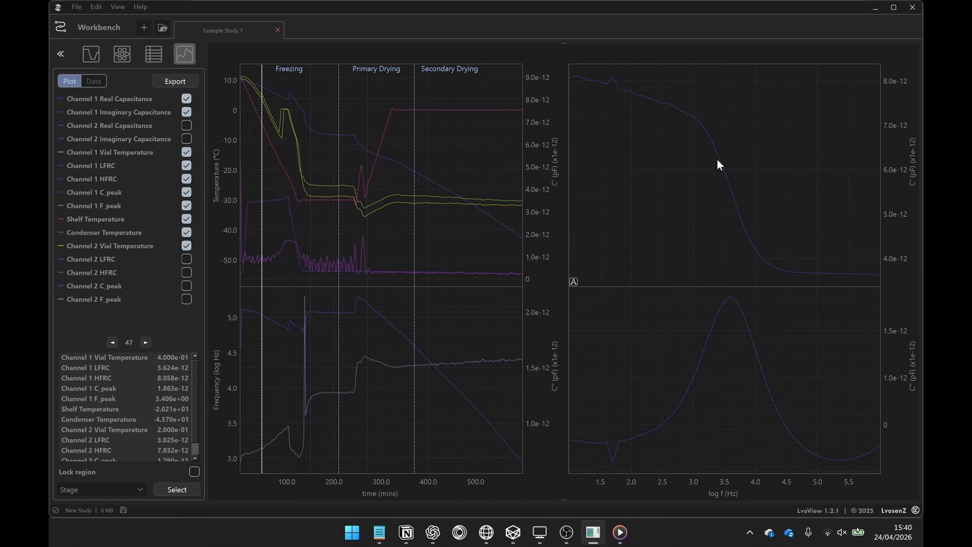
{"action": "left_click", "coordinate": [287, 228]}
{"action": "left_click", "coordinate": [257, 227]}
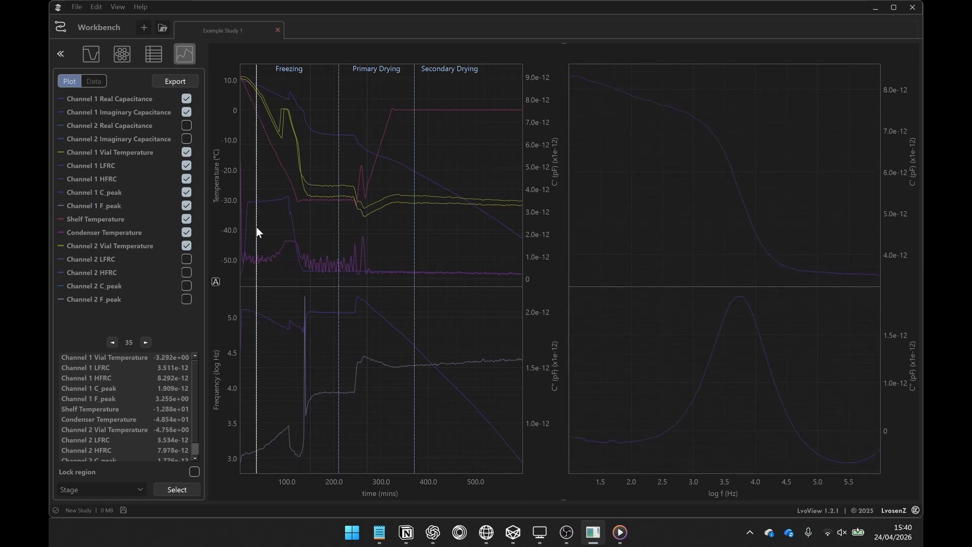
{"action": "left_click", "coordinate": [284, 225]}
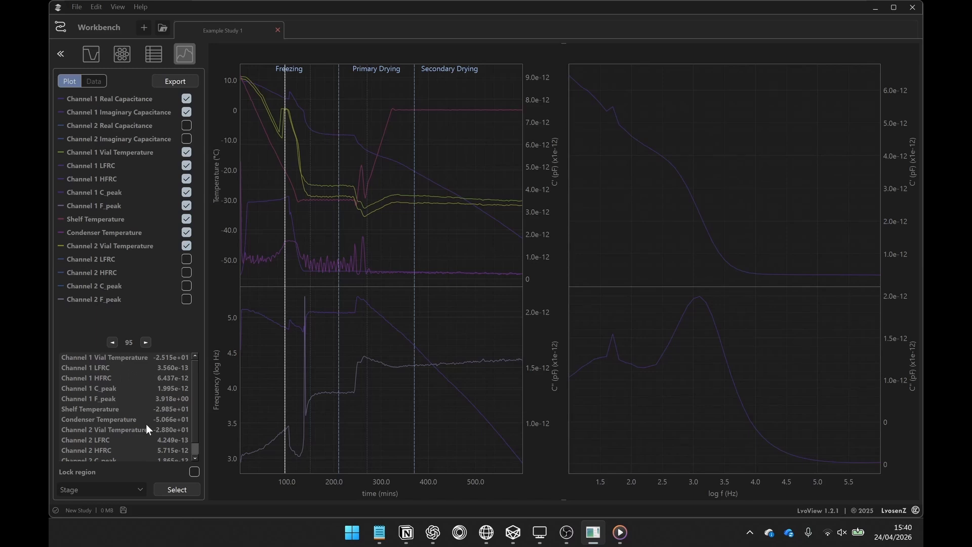
{"action": "scroll", "coordinate": [323, 170], "scroll_direction": "up", "scroll_amount": 5}
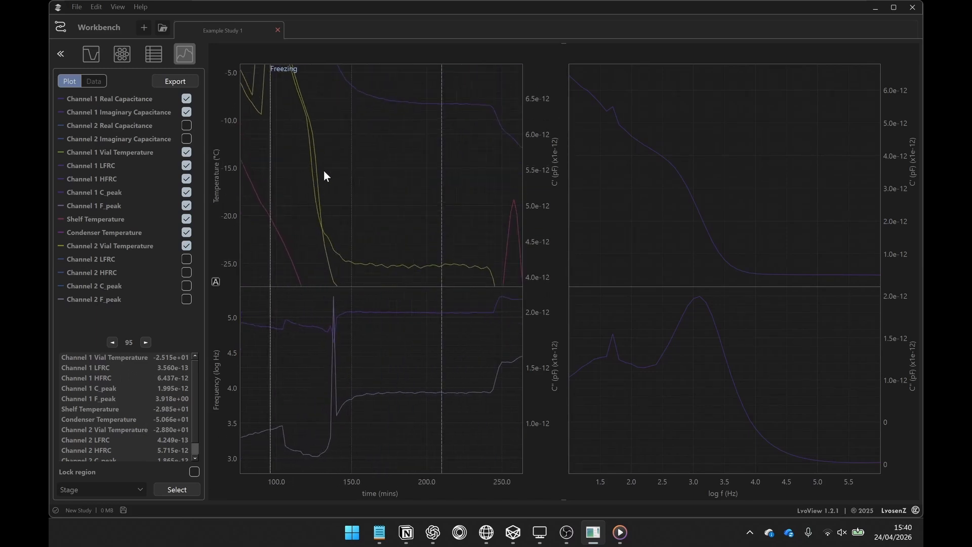
{"action": "scroll", "coordinate": [324, 171], "scroll_direction": "down", "scroll_amount": 5}
{"action": "scroll", "coordinate": [229, 197], "scroll_direction": "up", "scroll_amount": 5}
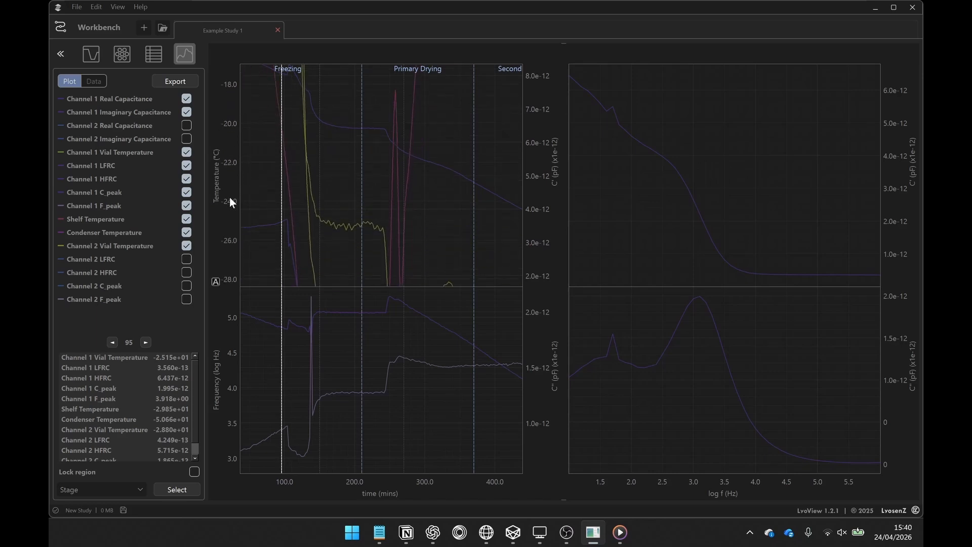
{"action": "scroll", "coordinate": [229, 196], "scroll_direction": "down", "scroll_amount": 5}
{"action": "left_click_drag", "start_coordinate": [384, 202], "coordinate": [418, 200]}
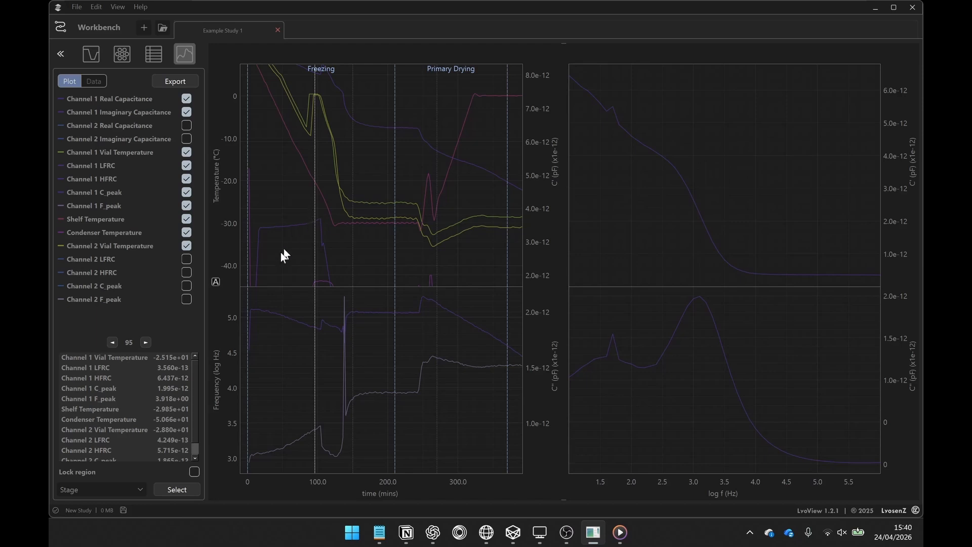
Try the Stage, Step and Range region-selection modes for the plots, ending on Range.
{"action": "left_click", "coordinate": [136, 491]}
{"action": "left_click", "coordinate": [121, 436]}
{"action": "left_click", "coordinate": [132, 490]}
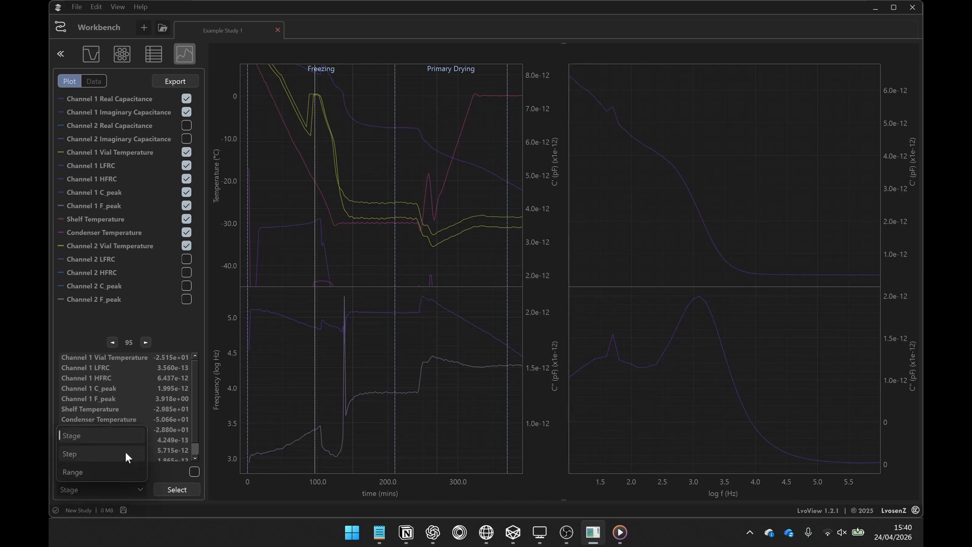
{"action": "left_click", "coordinate": [125, 452]}
{"action": "left_click", "coordinate": [125, 490]}
{"action": "left_click", "coordinate": [122, 468]}
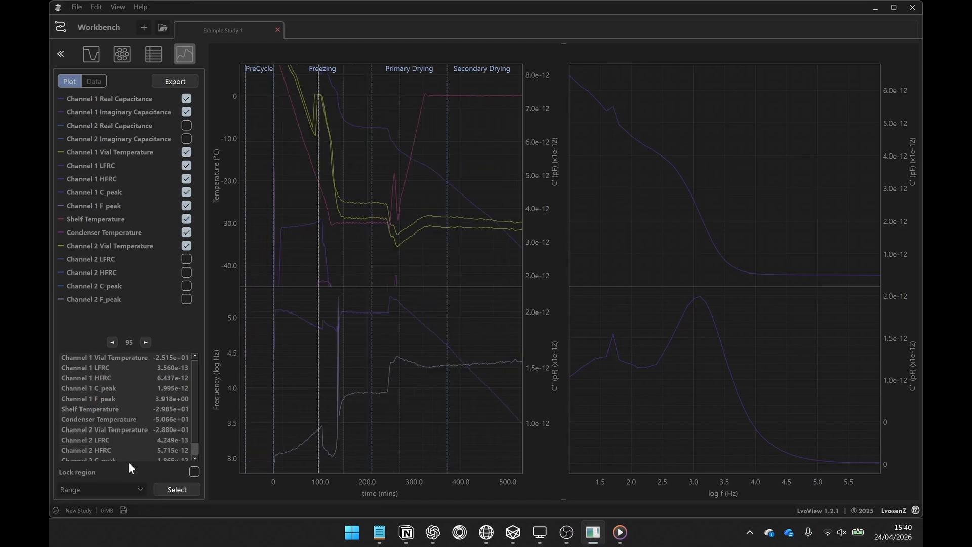
Set the region mode to Step and restrict the plots to Cooling Hold (F) through Heating Ramp (SD).
{"action": "left_click", "coordinate": [120, 488]}
{"action": "left_click", "coordinate": [114, 453]}
{"action": "left_click", "coordinate": [180, 490]}
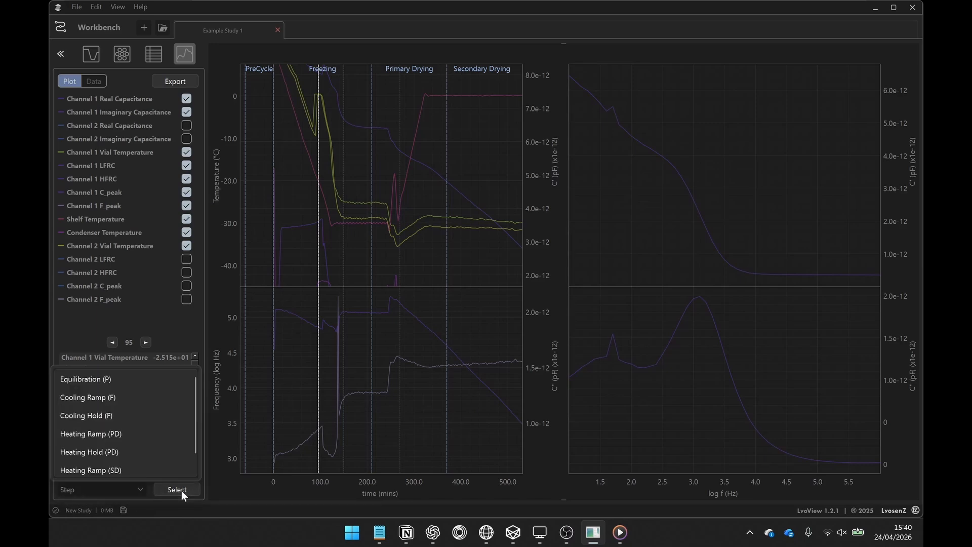
{"action": "left_click", "coordinate": [114, 415]}
{"action": "left_click", "coordinate": [121, 470], "text": "shift"}
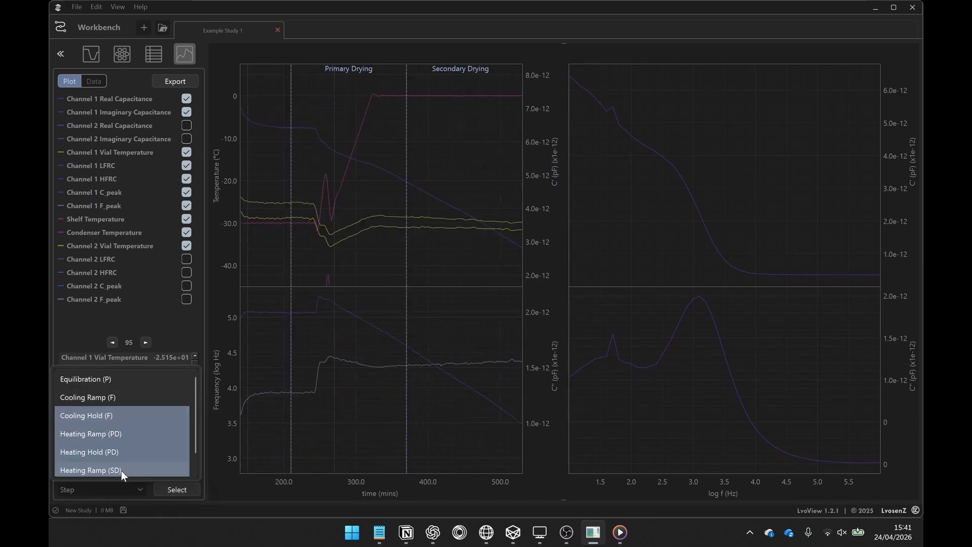
{"action": "left_click", "coordinate": [239, 495]}
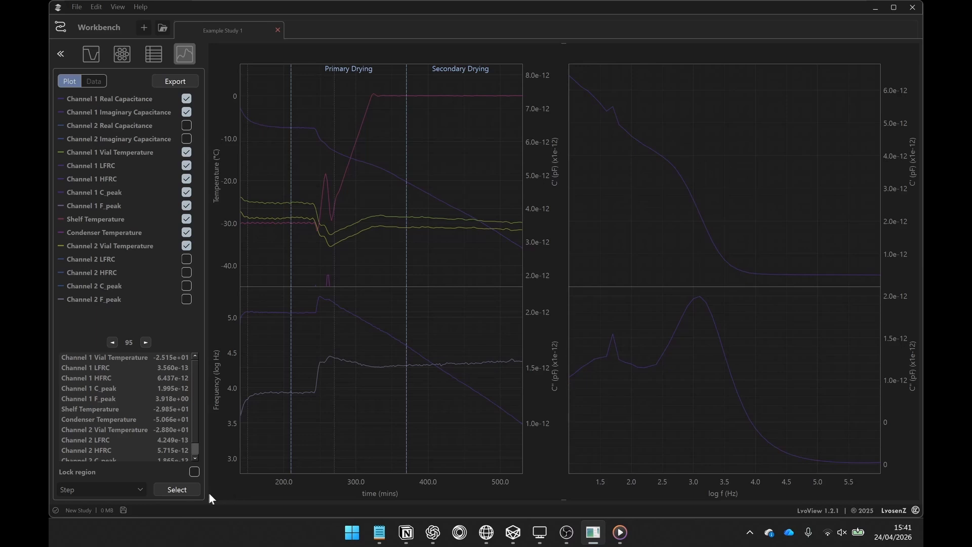
Enable the Channel 2 real capacitance, imaginary capacitance and LFRC curves on the plots, shown over the full cycle.
{"action": "left_click", "coordinate": [216, 494]}
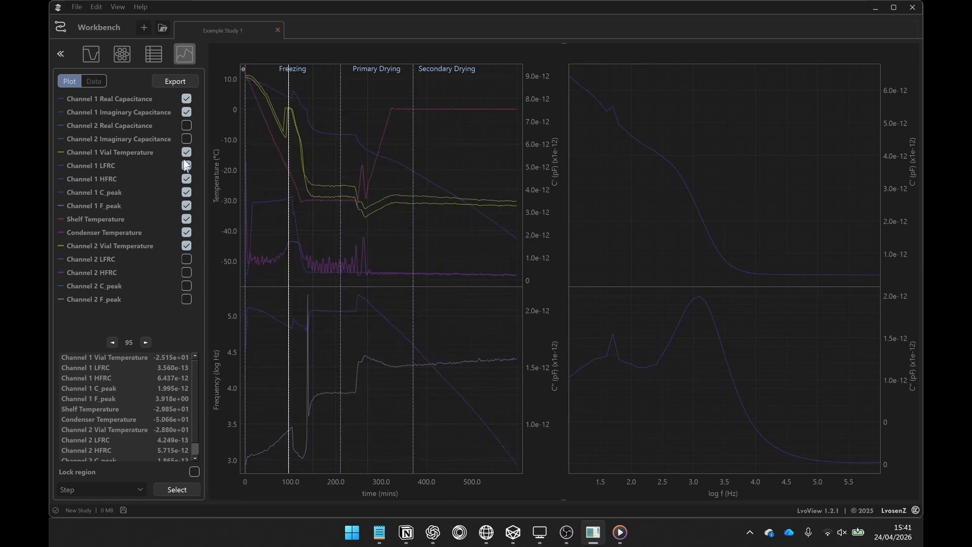
{"action": "left_click", "coordinate": [184, 124]}
{"action": "left_click", "coordinate": [186, 139]}
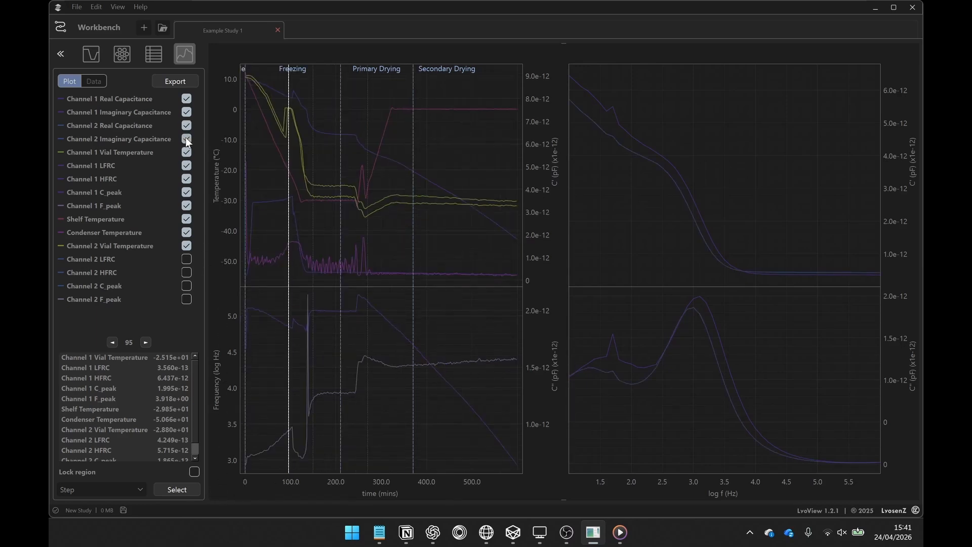
{"action": "left_click", "coordinate": [186, 259]}
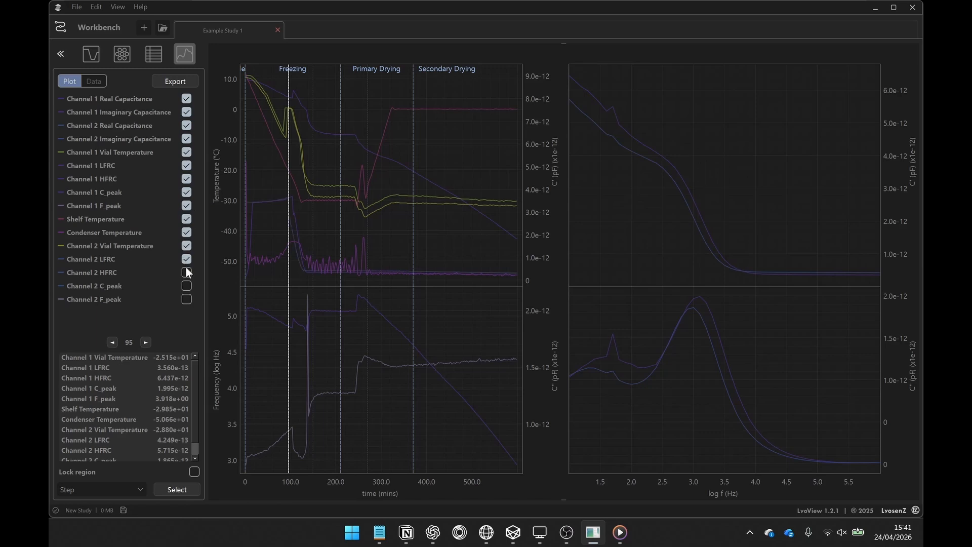